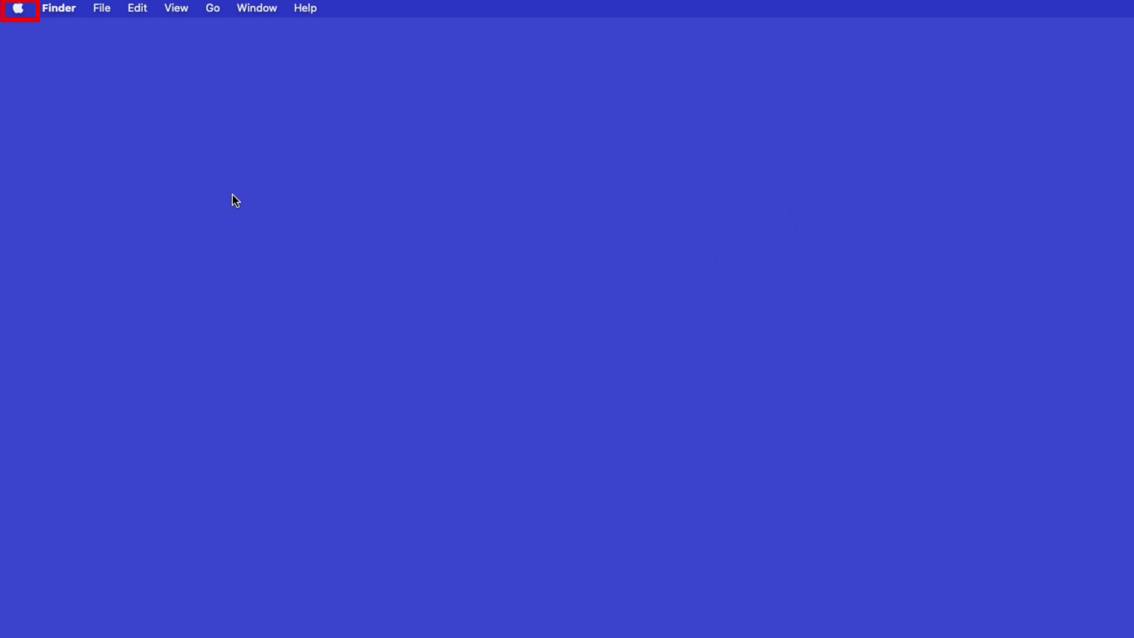
Step: Open the Printers & Scanners pane via Apple menu > System Preferences
click(18, 8)
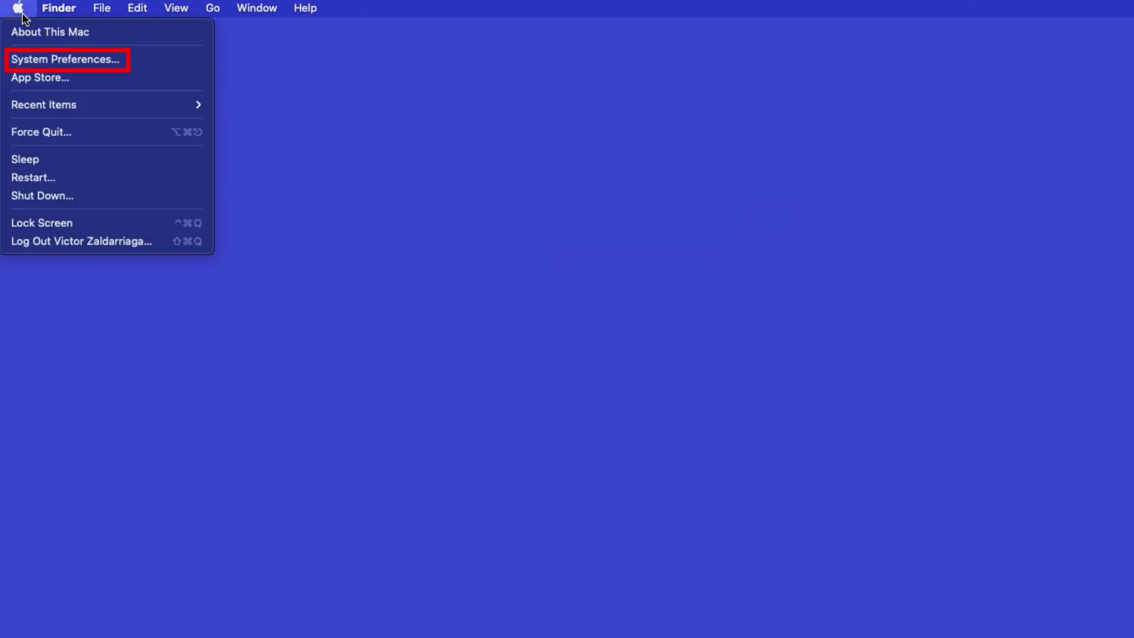
click(116, 62)
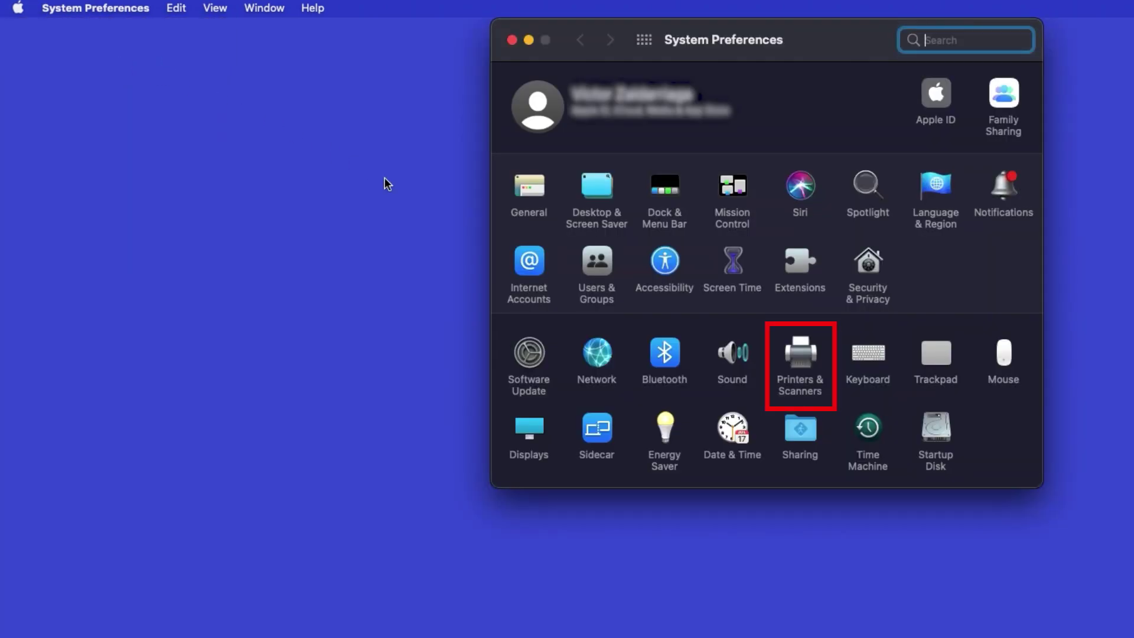
click(807, 359)
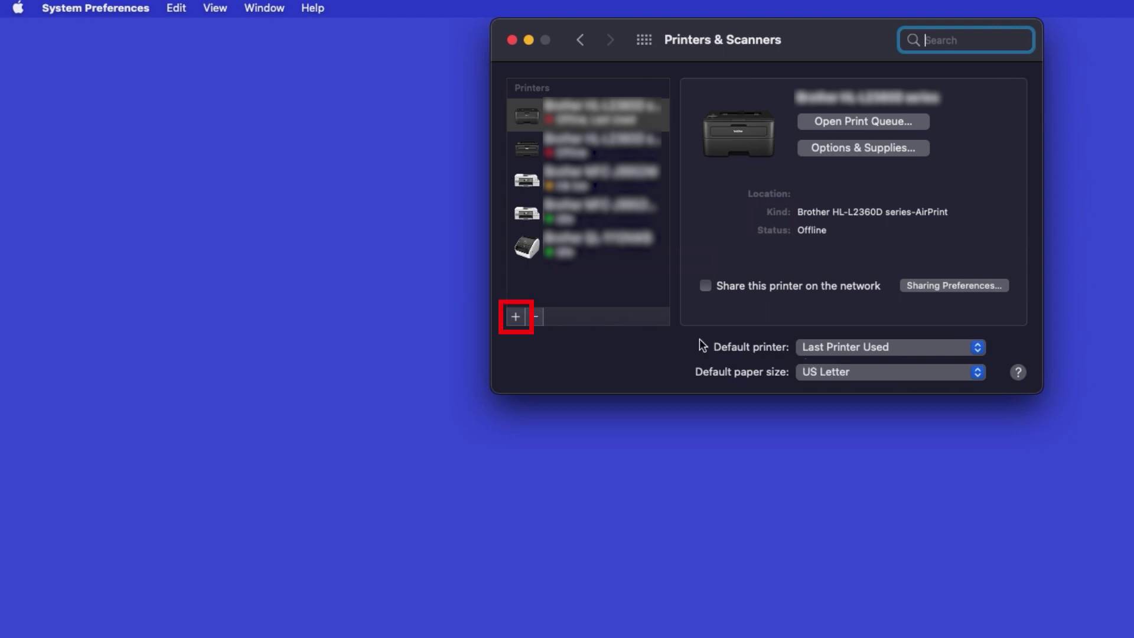
Step: Add the Brother MFC-J5955DW printer, then bring the desktop to the front
click(515, 316)
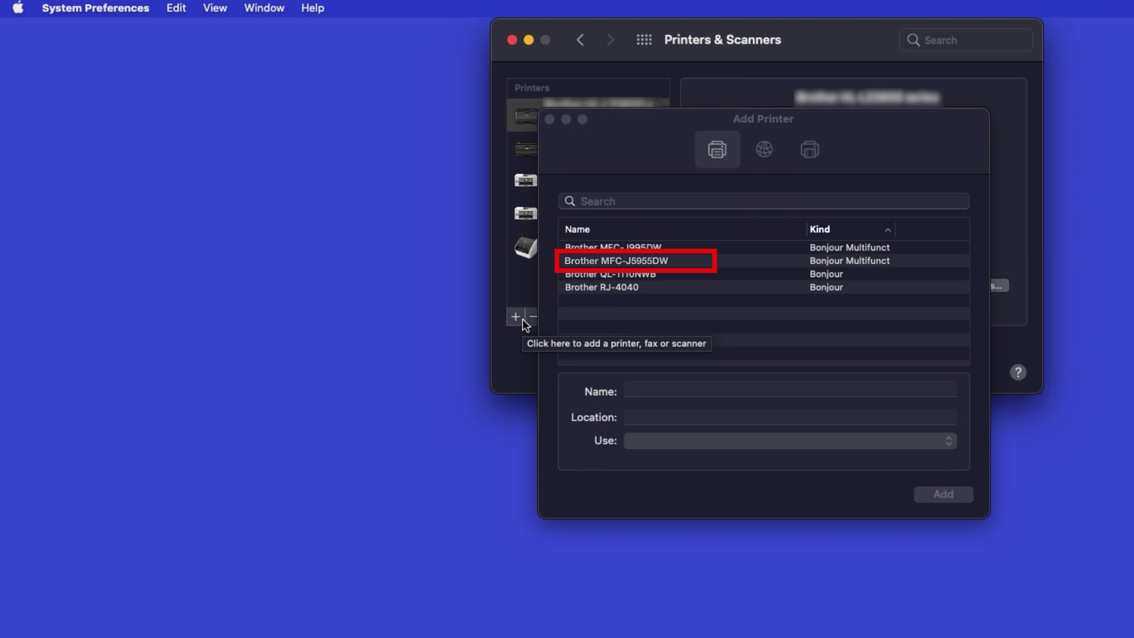
click(722, 262)
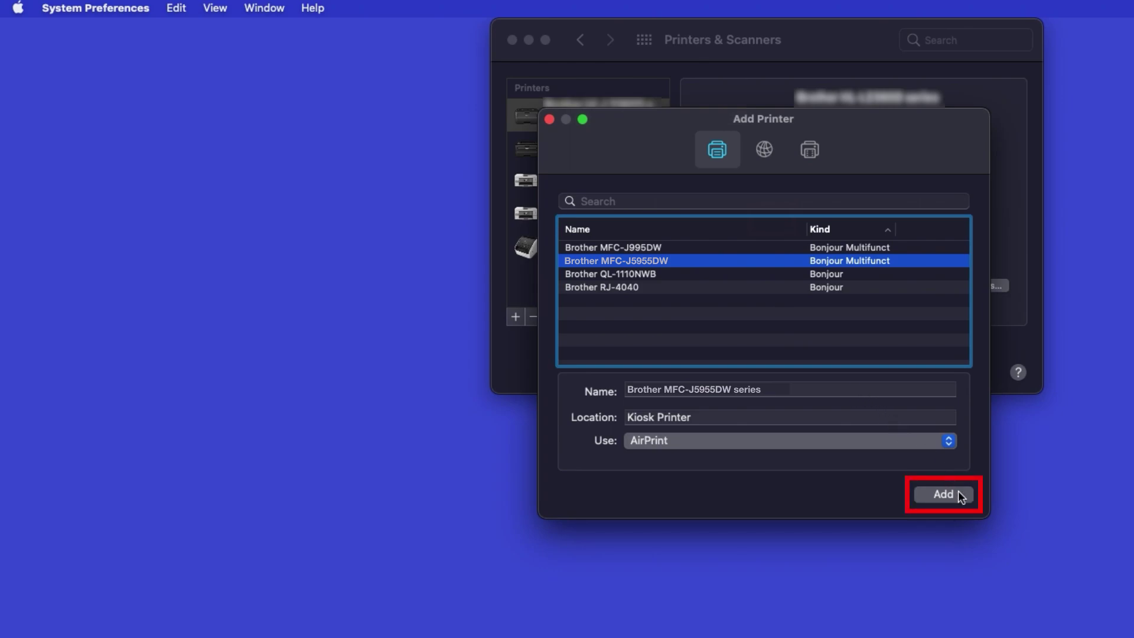
click(944, 494)
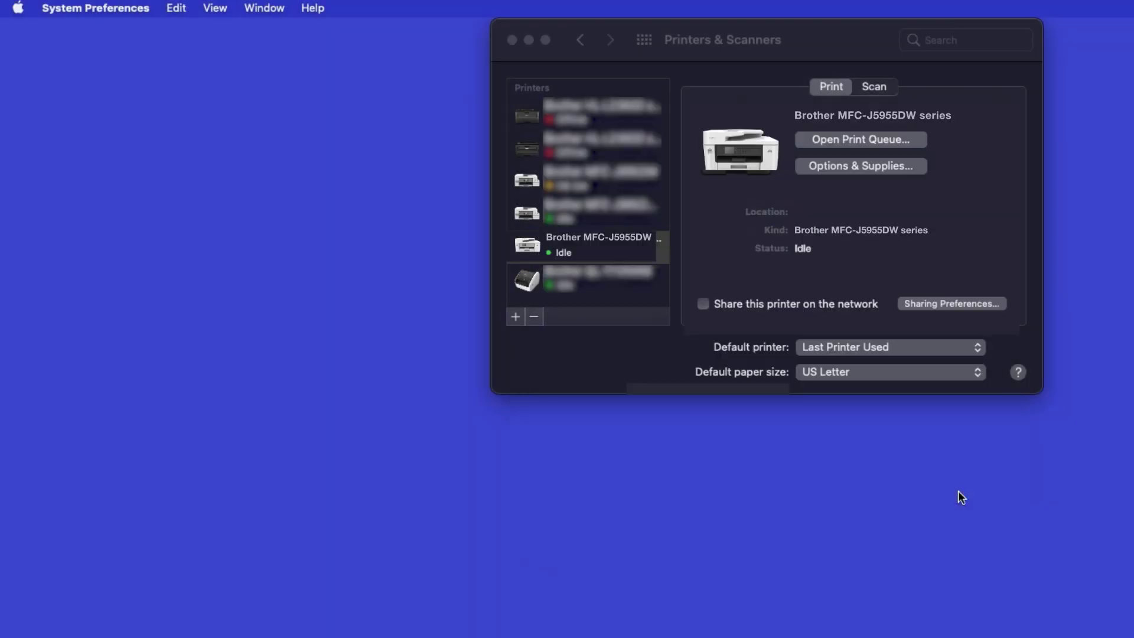
click(957, 490)
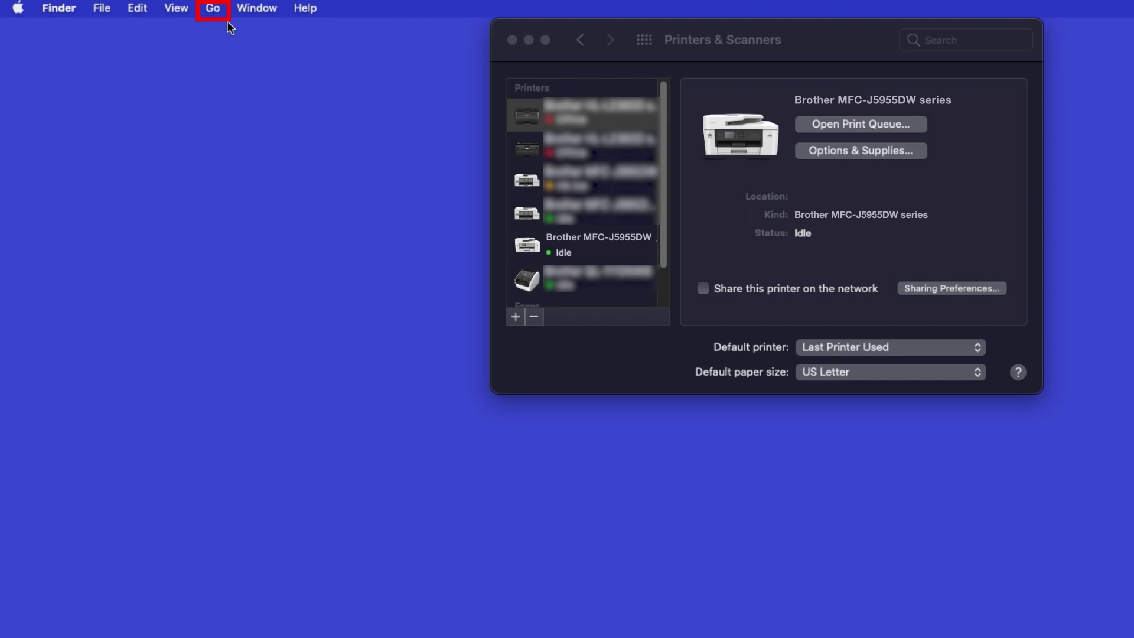
Step: Launch App Store from the Applications folder via Go > Applications
click(213, 8)
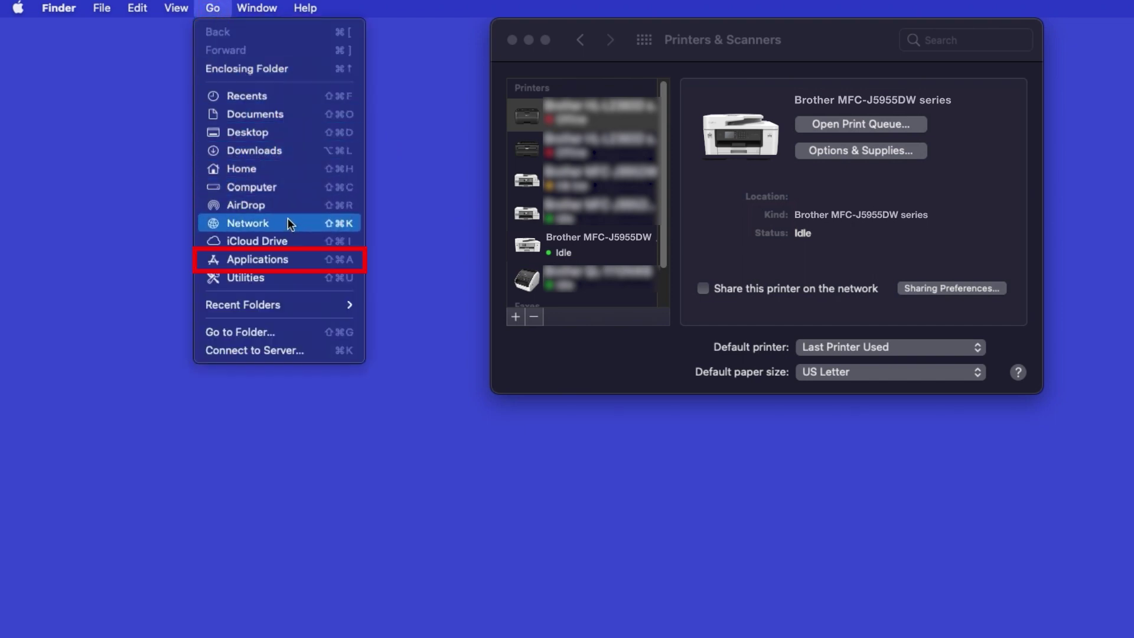
click(294, 262)
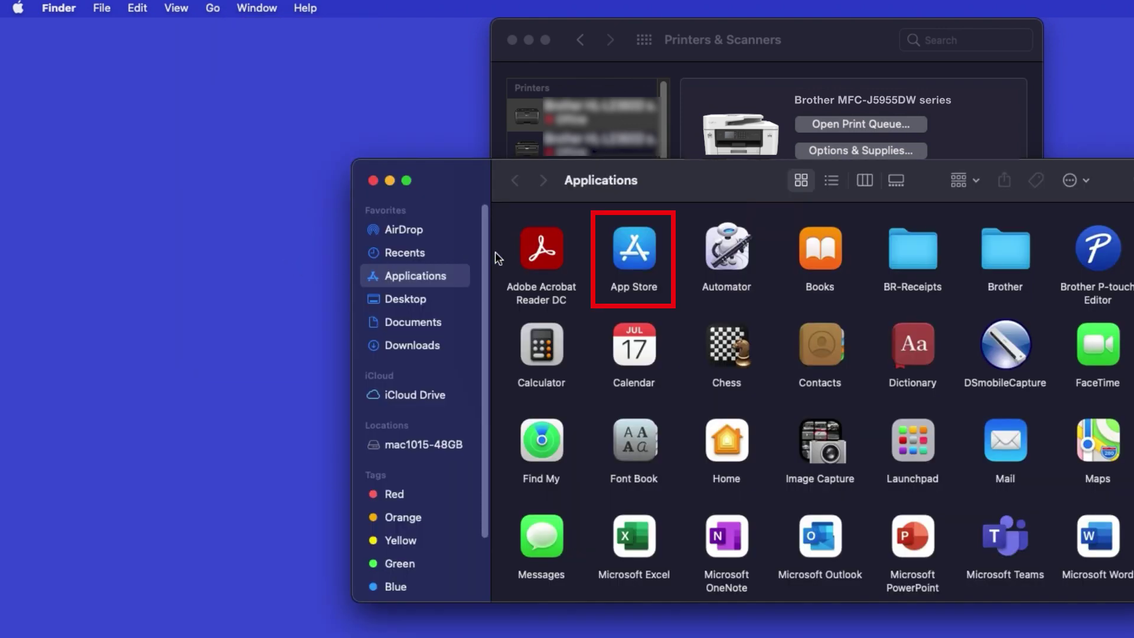
double_click(649, 260)
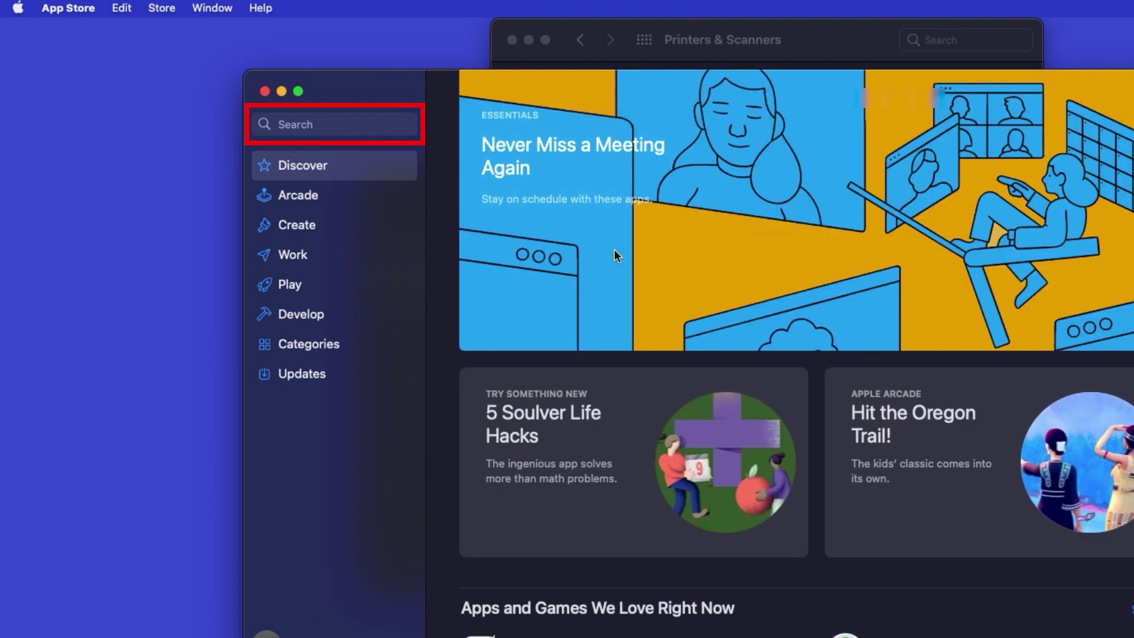
Step: Search the App Store for 'brother iprint&scan', download it and open it
click(394, 130)
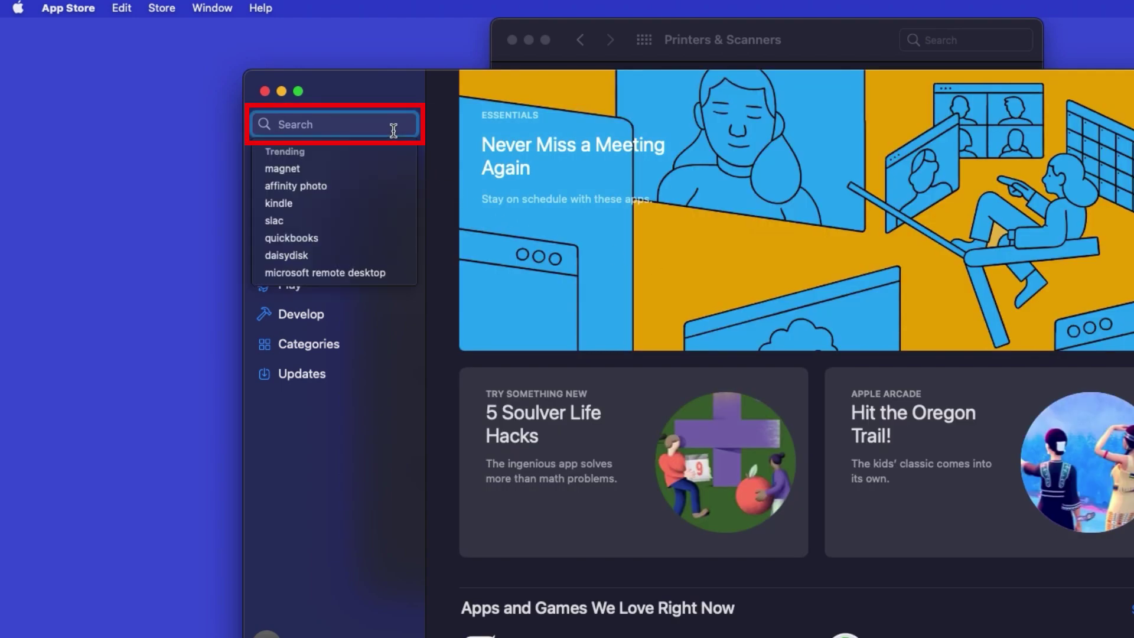
text(brother iprint&scan)
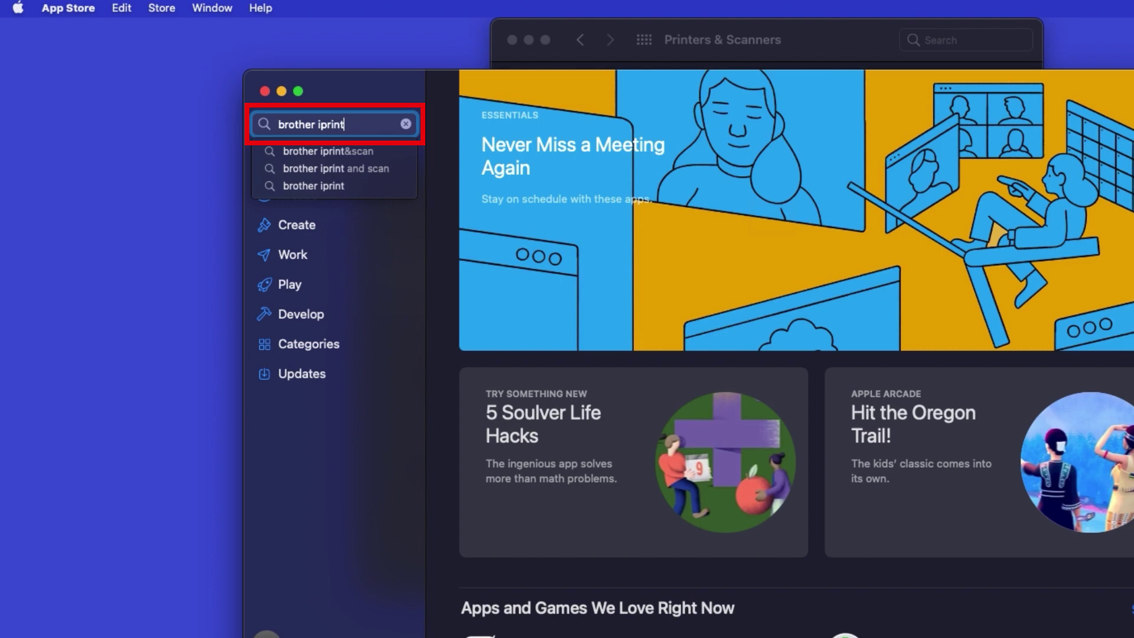
key(Return)
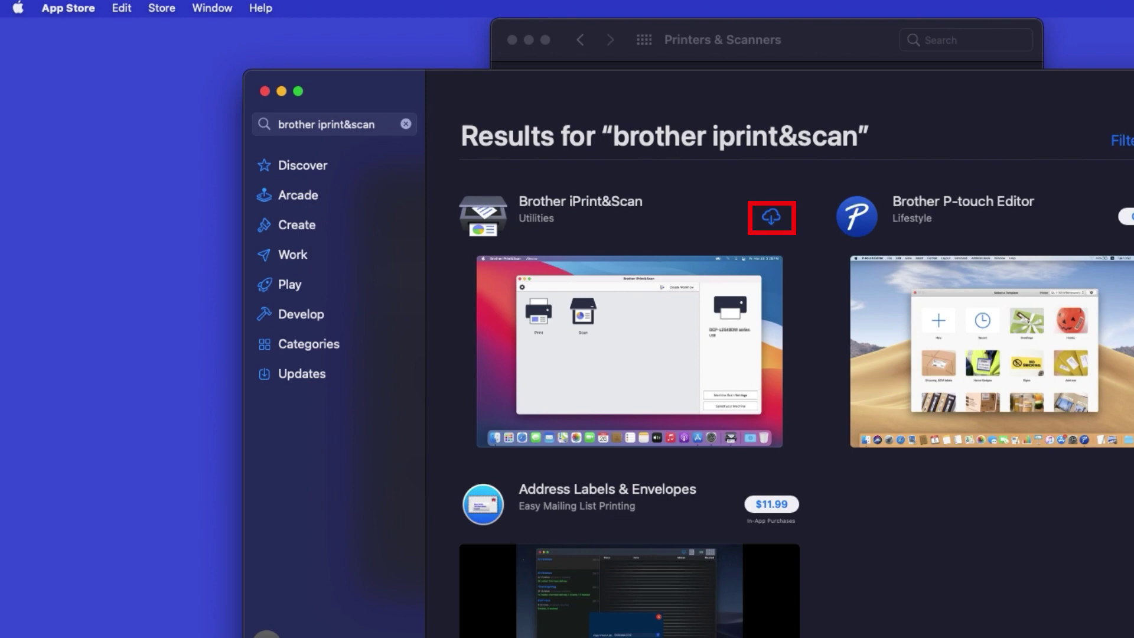
click(770, 217)
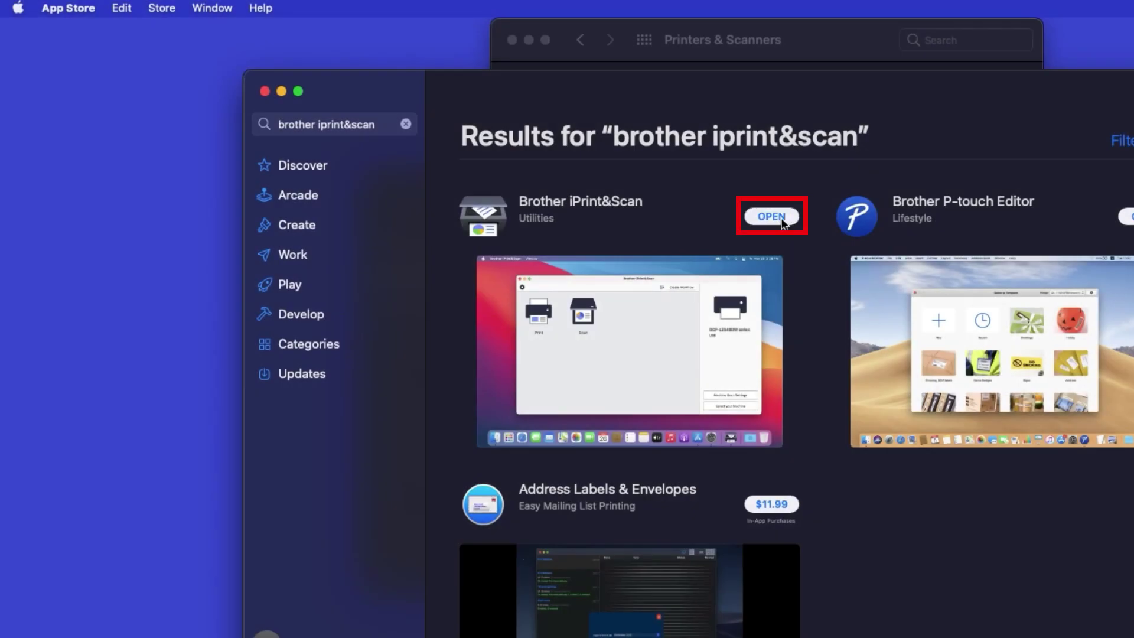
click(783, 222)
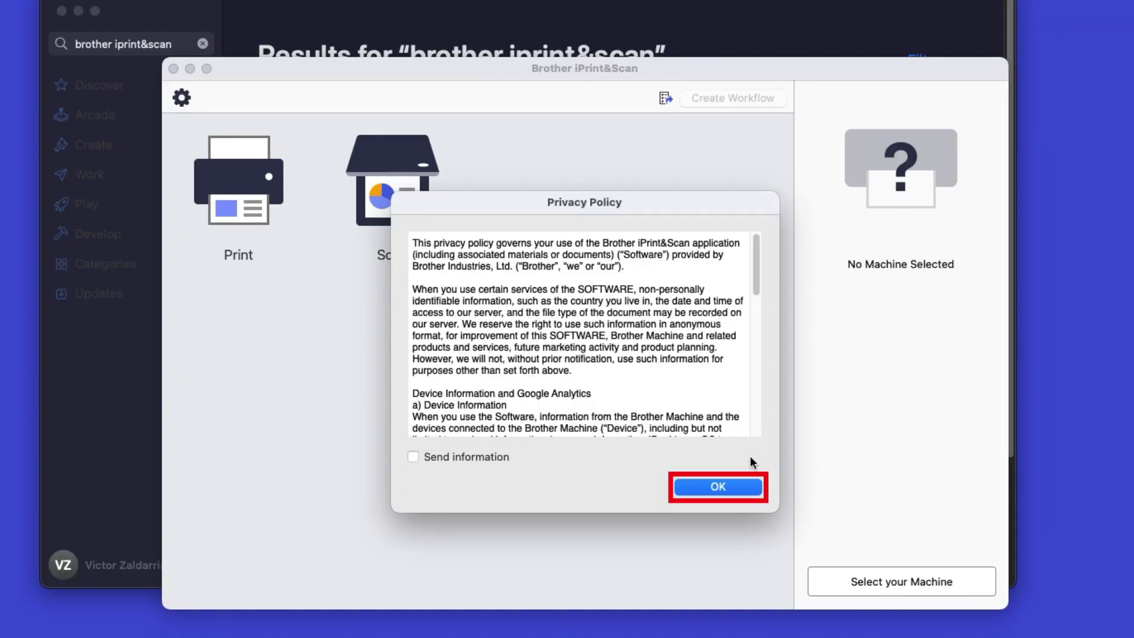
Step: Accept the privacy notice and select MFC-J5955DW series as the machine
click(749, 485)
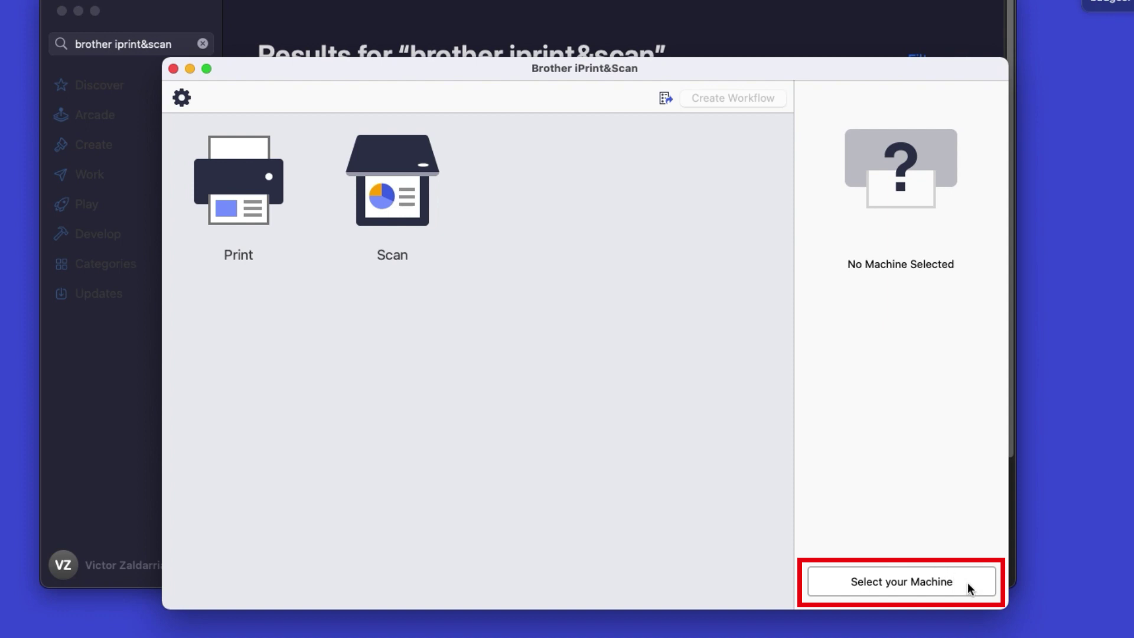
click(967, 582)
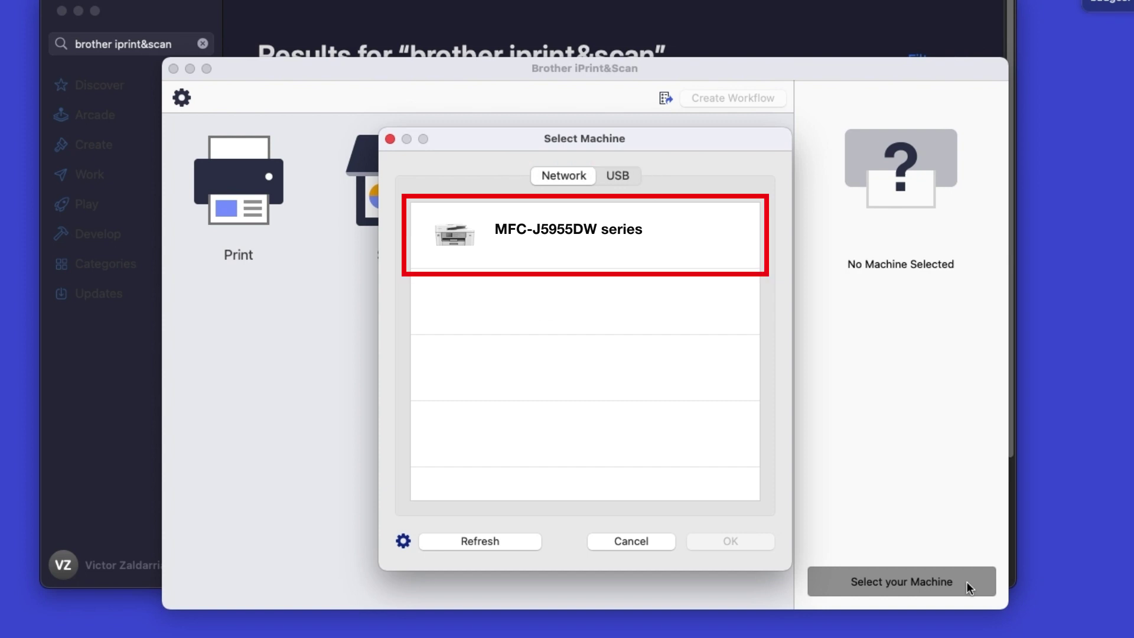
click(697, 248)
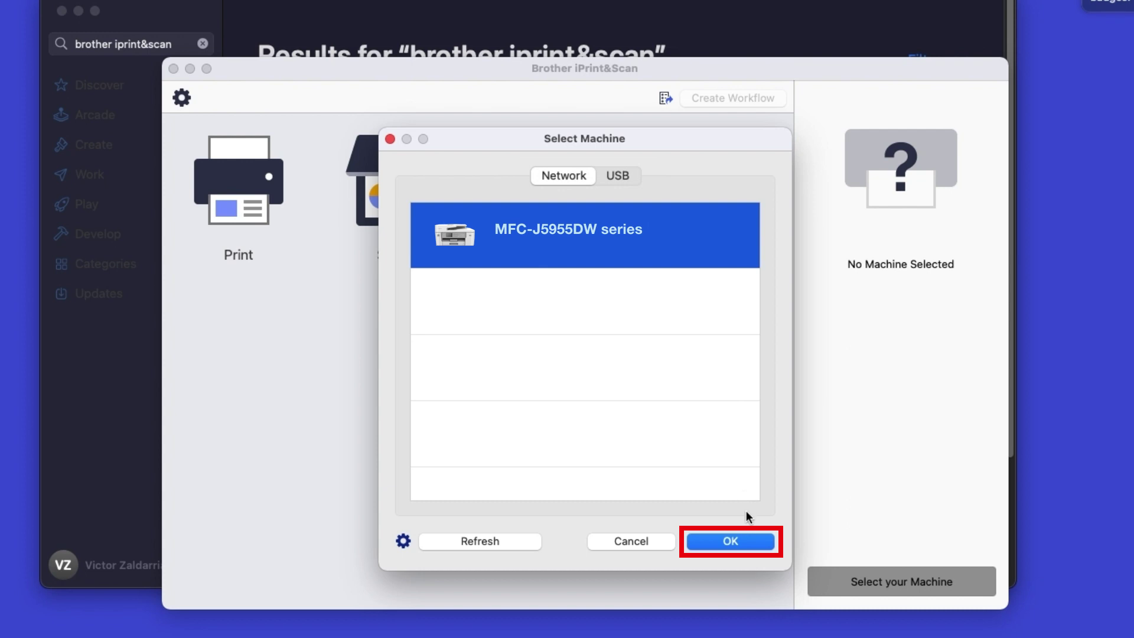
click(752, 540)
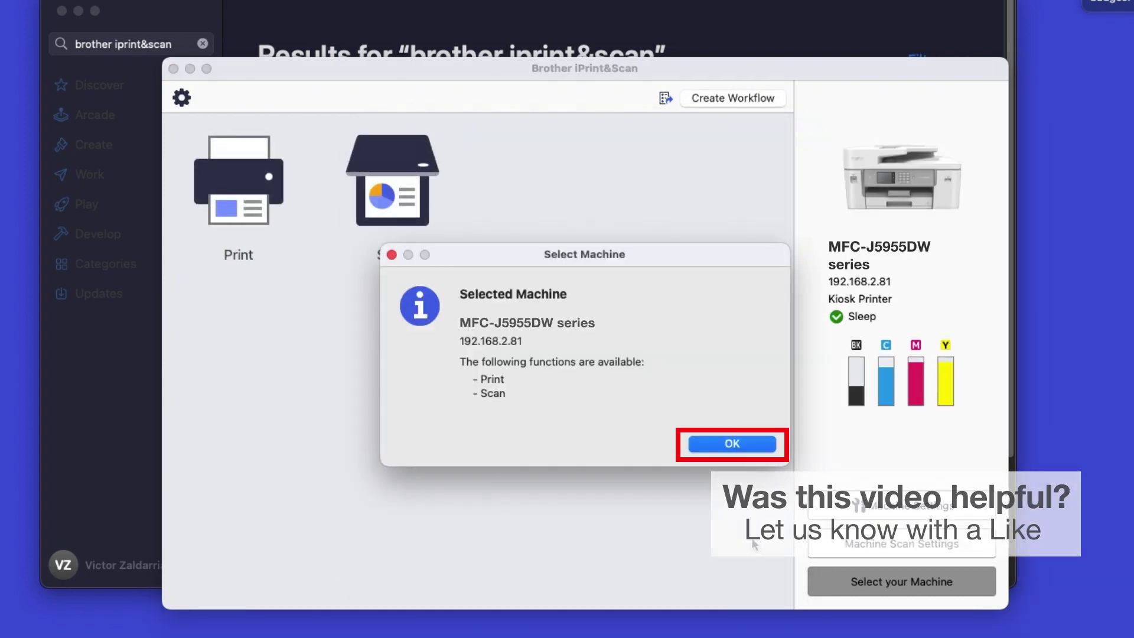
click(770, 448)
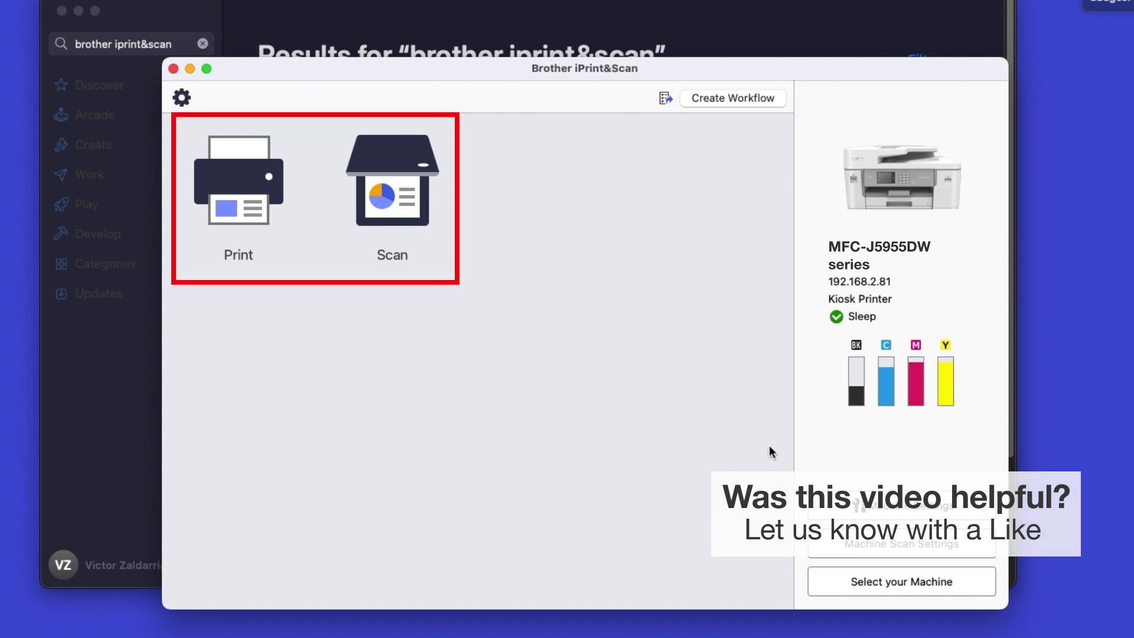